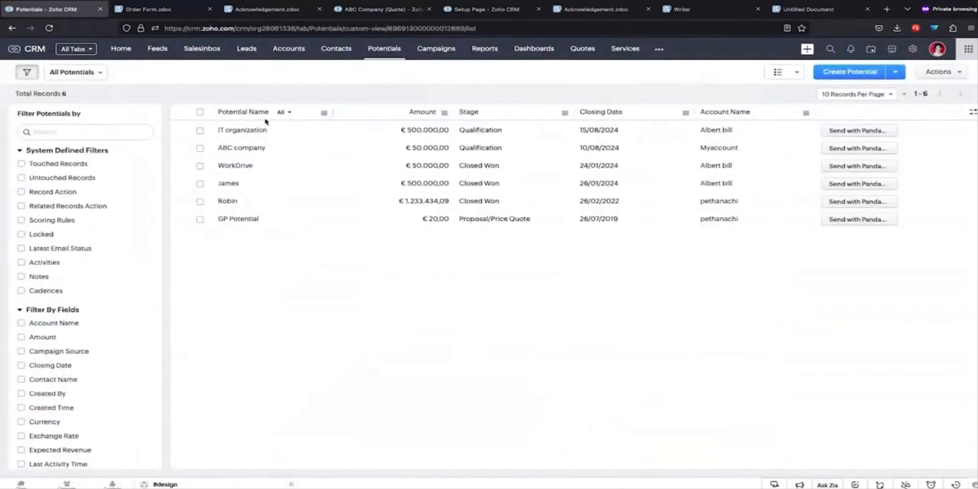
- Open the IT organization potential and start a Zoho Writer mail merge with the NDA .zdoc template
left_click(251, 132)
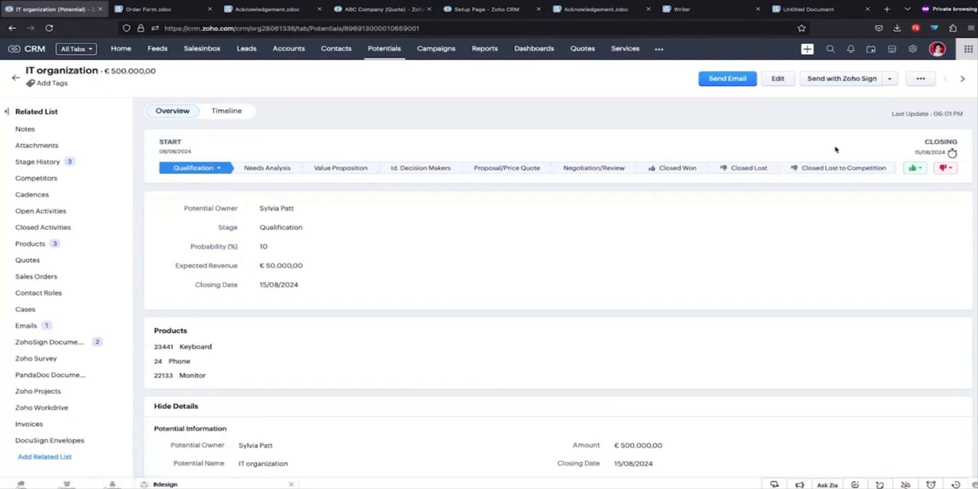
left_click(919, 79)
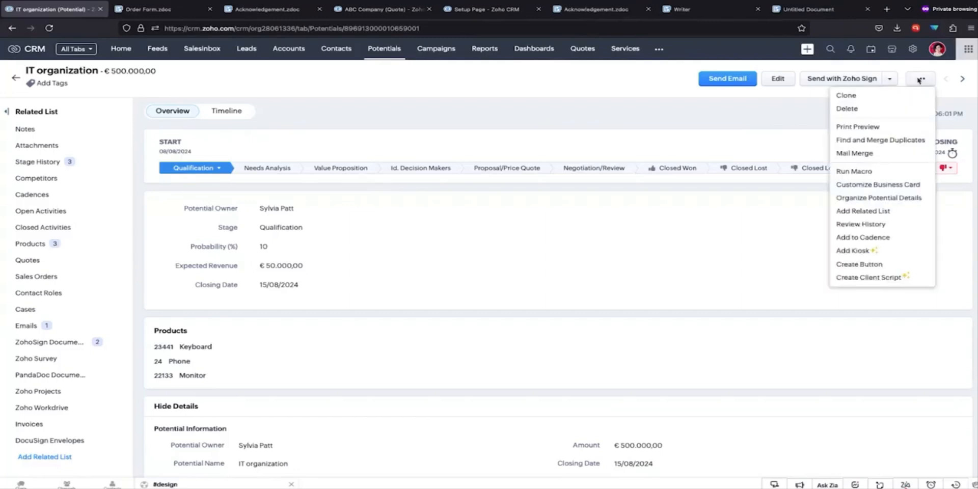
left_click(884, 155)
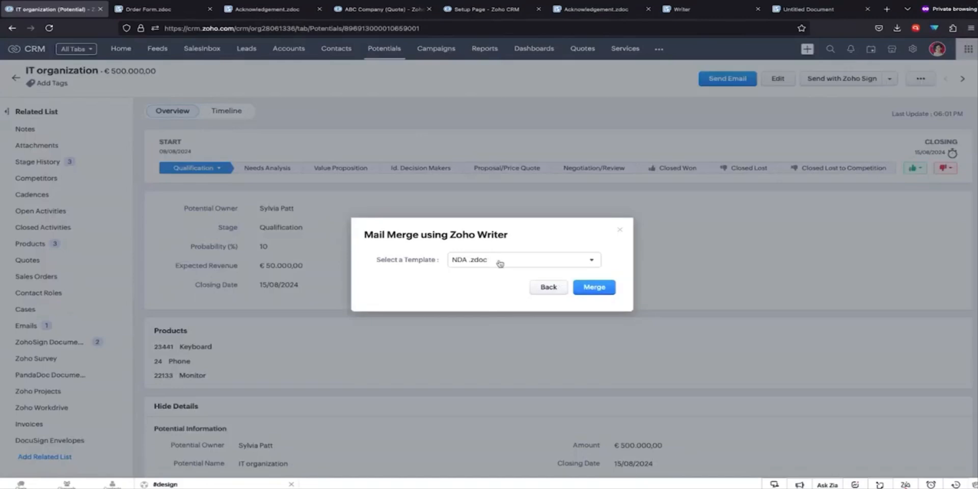
left_click(499, 262)
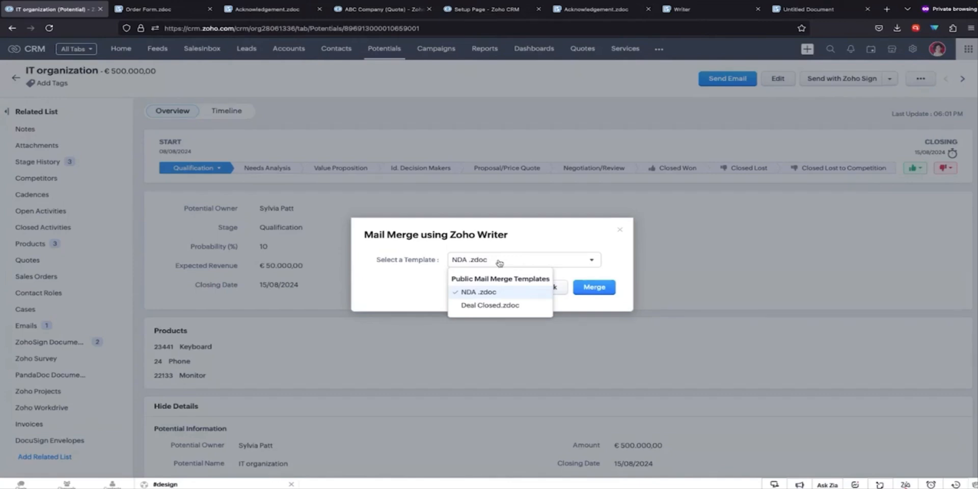
left_click(501, 291)
left_click(588, 286)
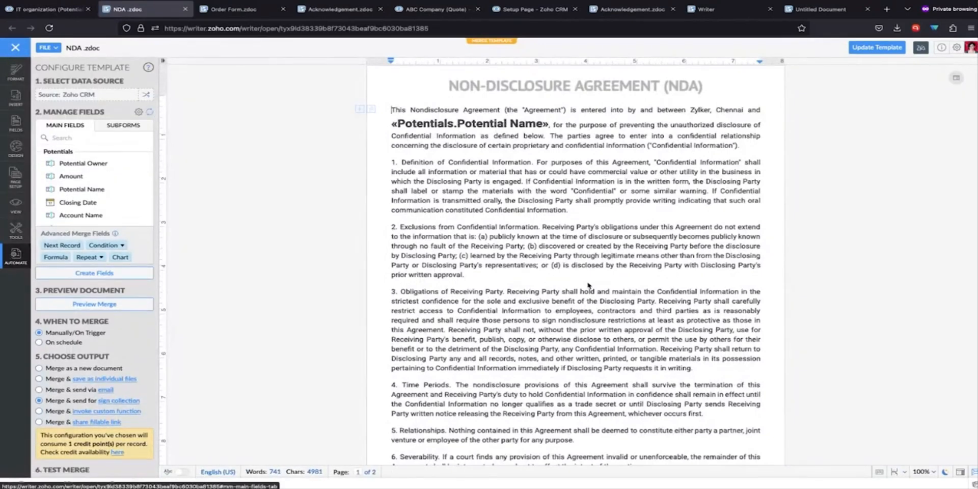
- Review the NDA template's Potential Name merge field and the receiving party's signature field on page 2
scroll(588, 285, "down", 3)
scroll(449, 129, "up", 3)
left_click(449, 127)
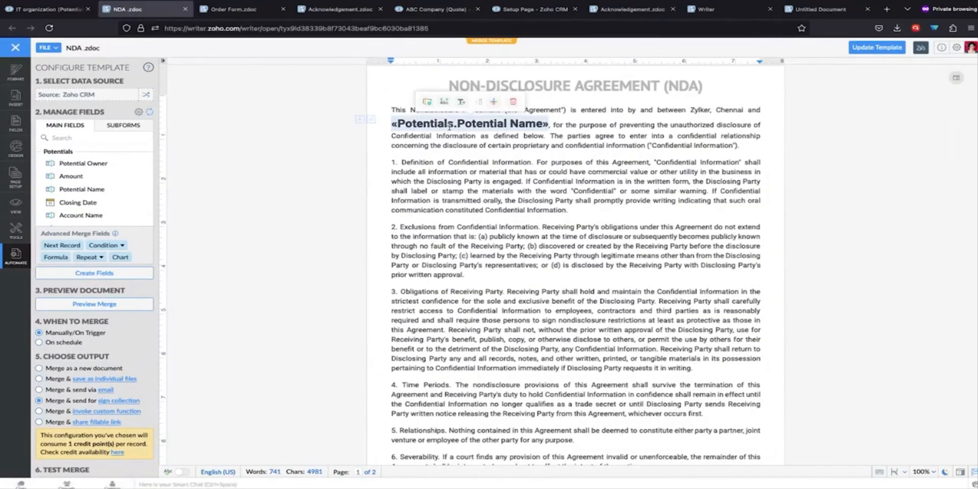
scroll(450, 127, "down", 5)
scroll(449, 128, "down", 5)
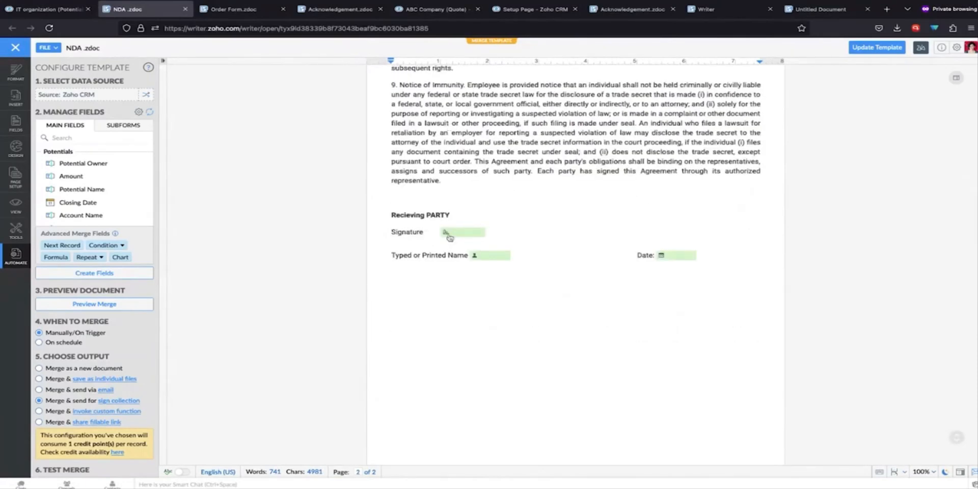
left_click(448, 235)
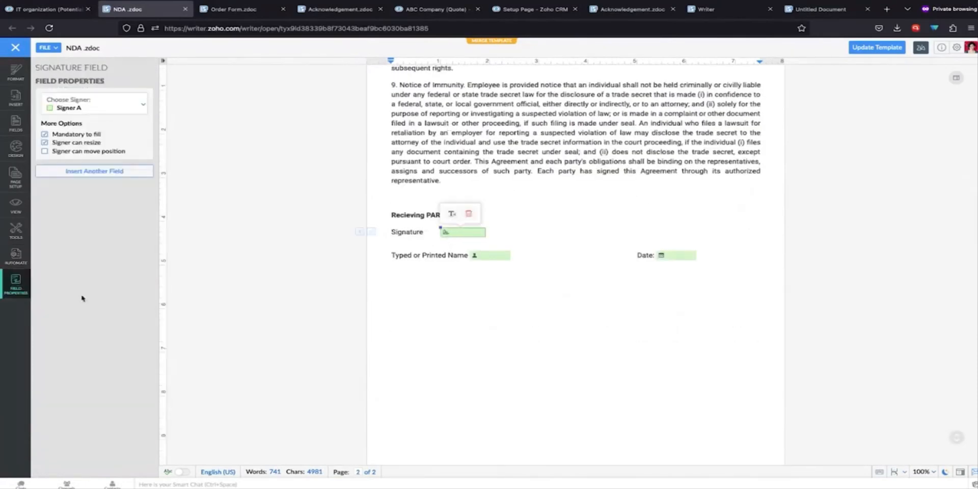
- Open the signer settings for the template's merge-and-send-for-sign-collection output
left_click(23, 261)
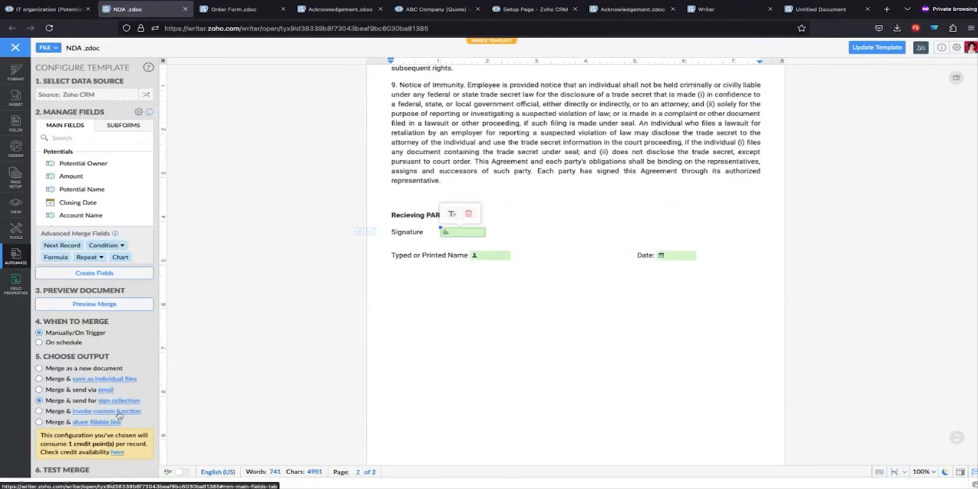
scroll(127, 356, "down", 2)
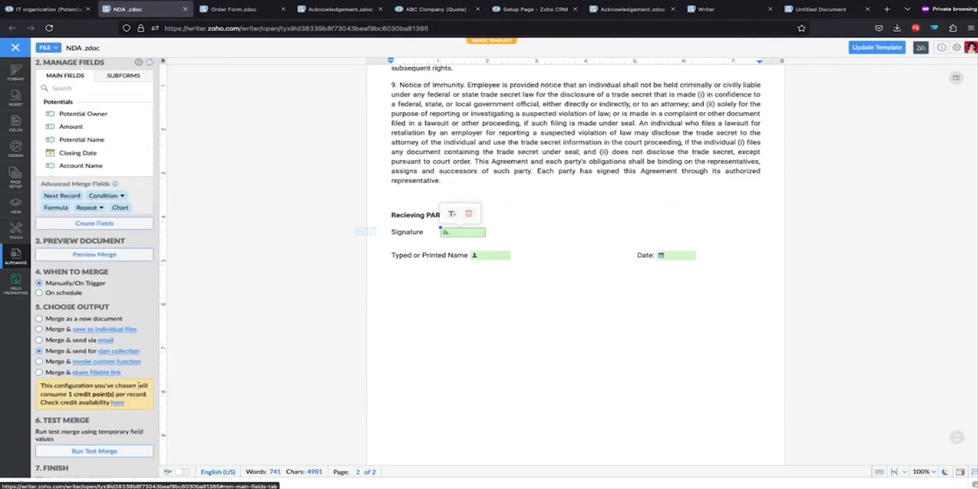
left_click(128, 352)
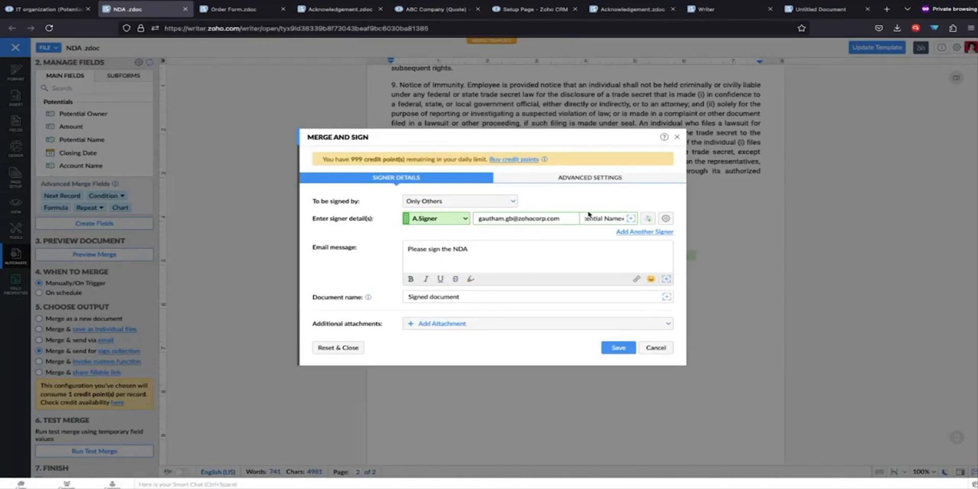
- Replace Signer A's email with the Potential email merge field from Potentials
left_click(572, 218)
left_click(573, 218)
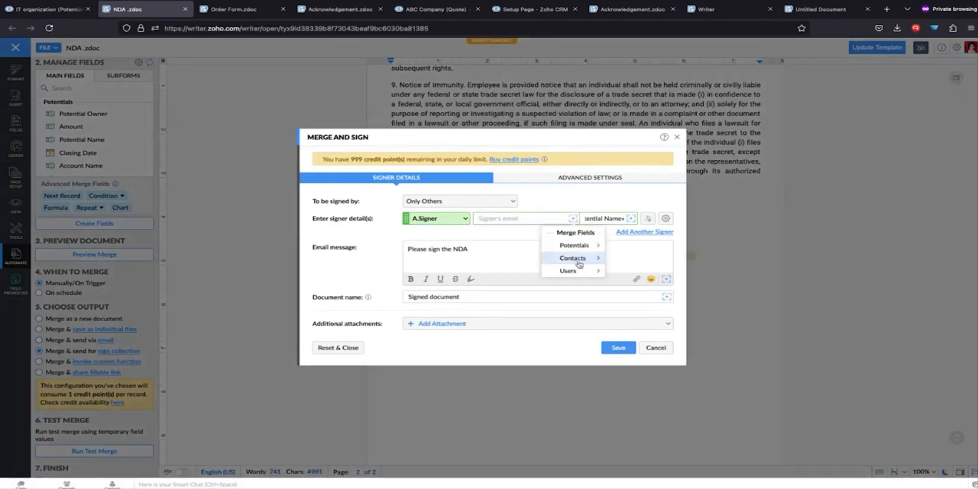
mouse_move(580, 250)
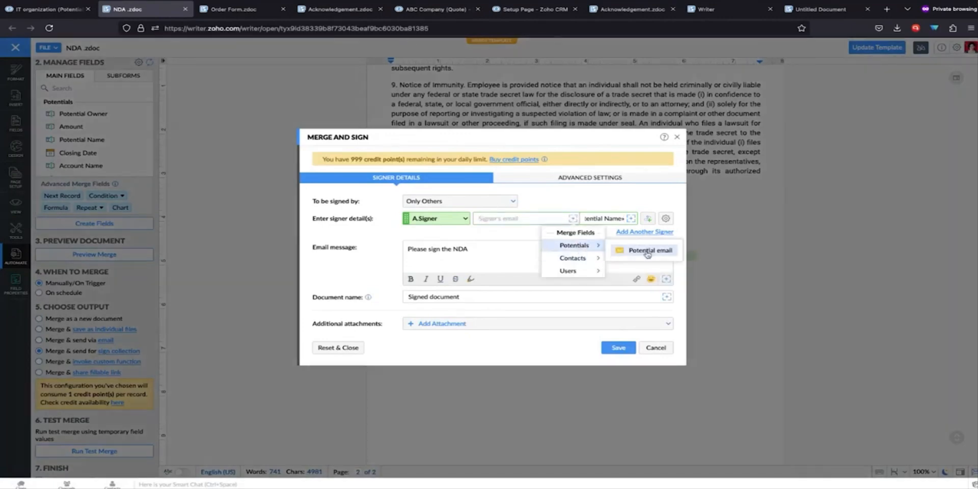
left_click(647, 251)
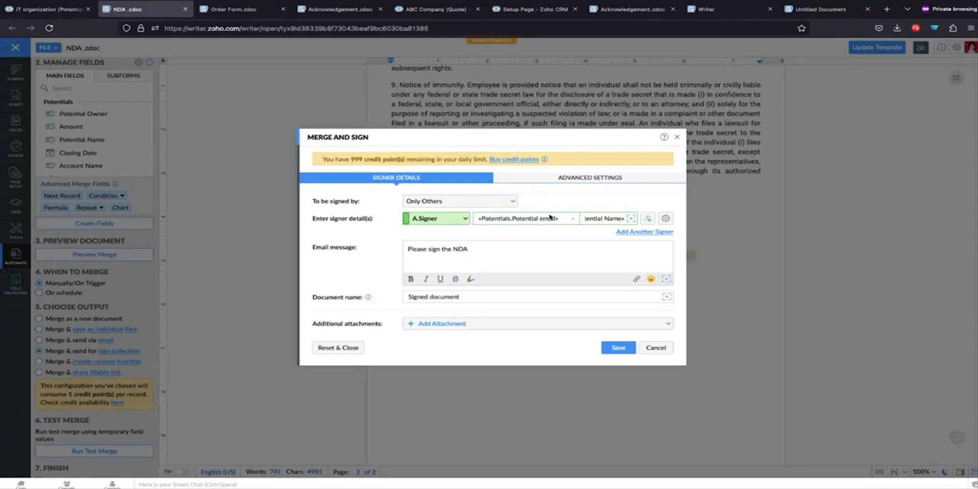
- Clear Signer A's email field, enter the recipient's email address instead, and save the sign collection settings
left_click(573, 219)
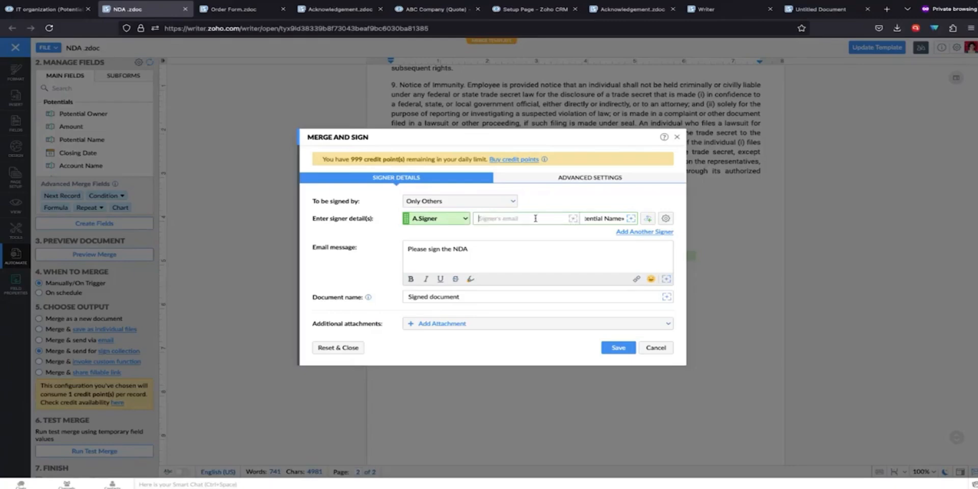
type("gautham.")
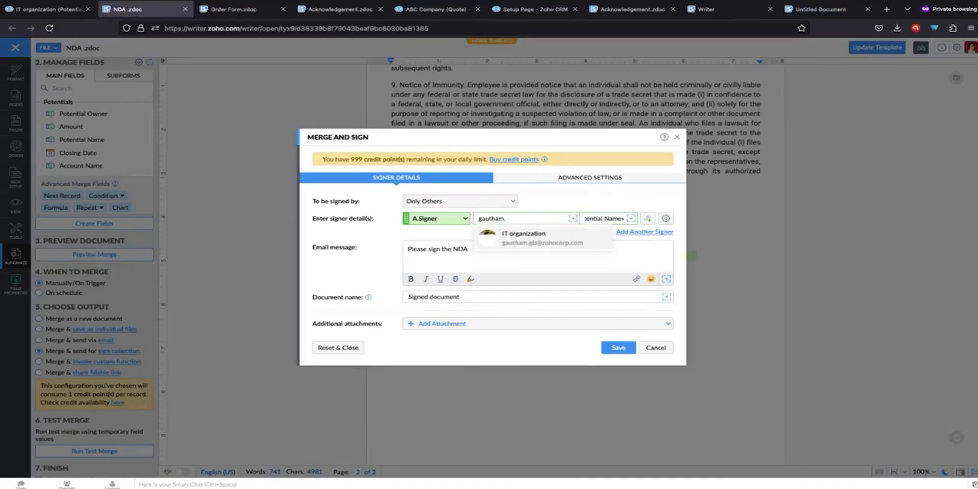
key("Return")
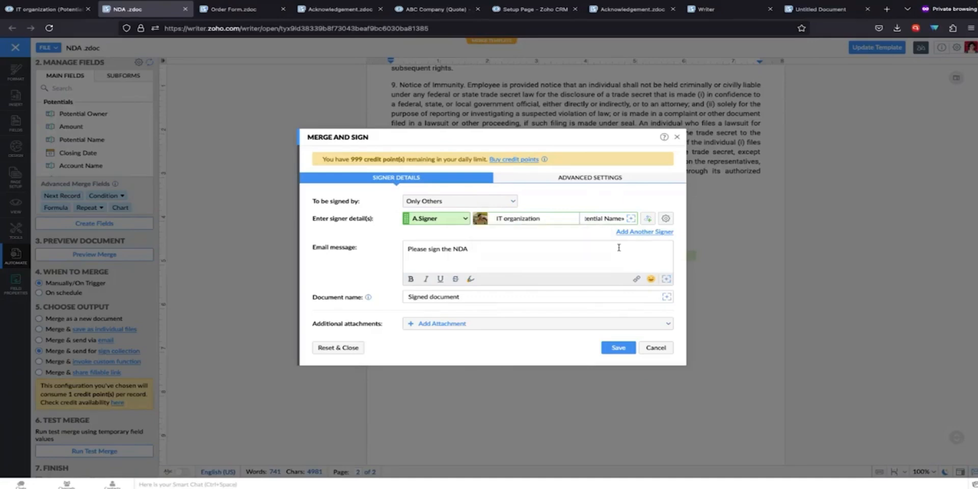
left_click(618, 347)
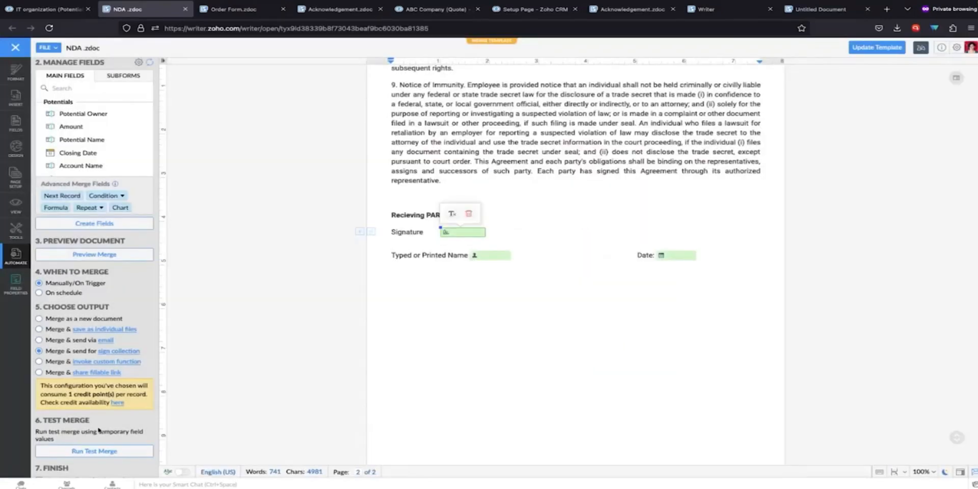
- Run the merge, send the NDA for sign collection, and open the merge log to check the job's status
scroll(100, 439, "down", 2)
left_click(94, 451)
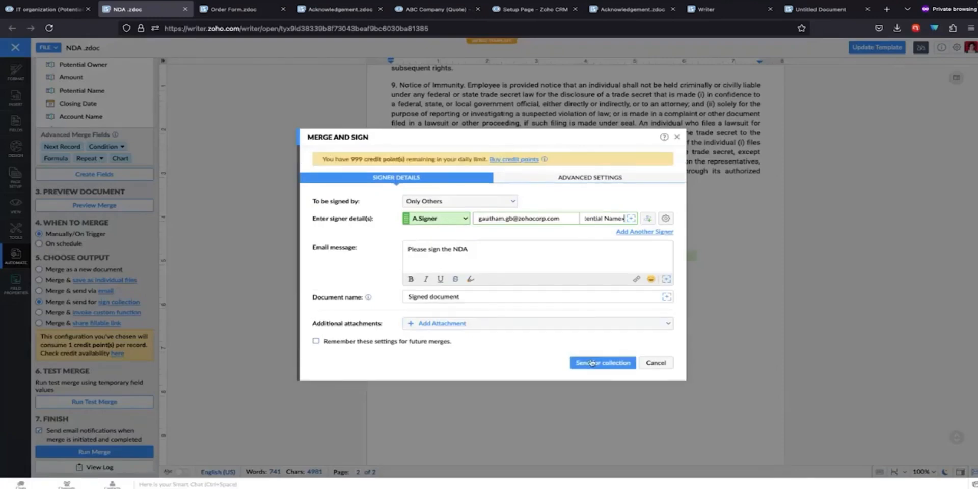
left_click(591, 362)
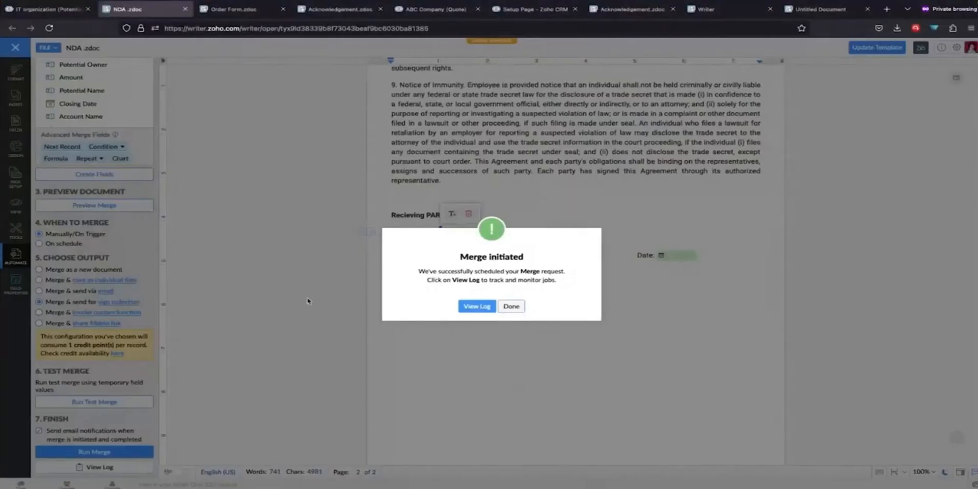
left_click(477, 307)
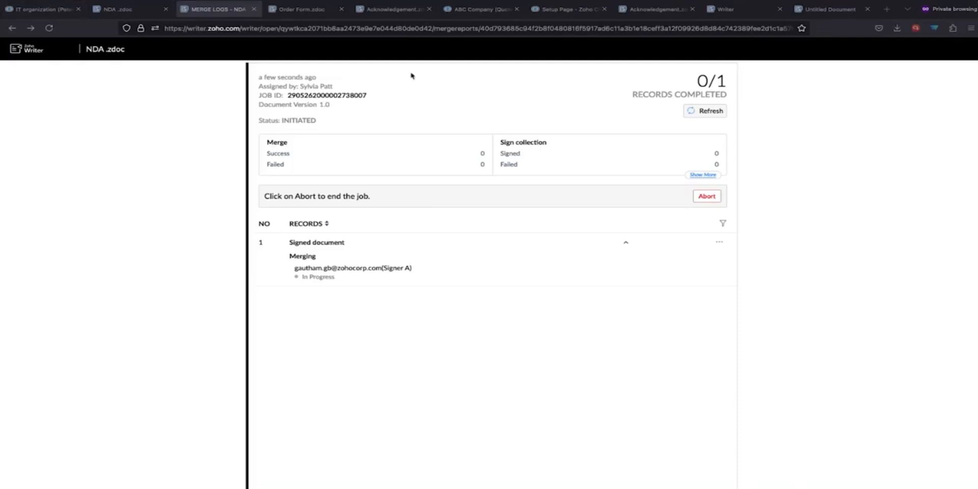
left_click(696, 113)
- Switch to the Chrome window with Zoho Mail and make it full screen
key("ctrl+Up")
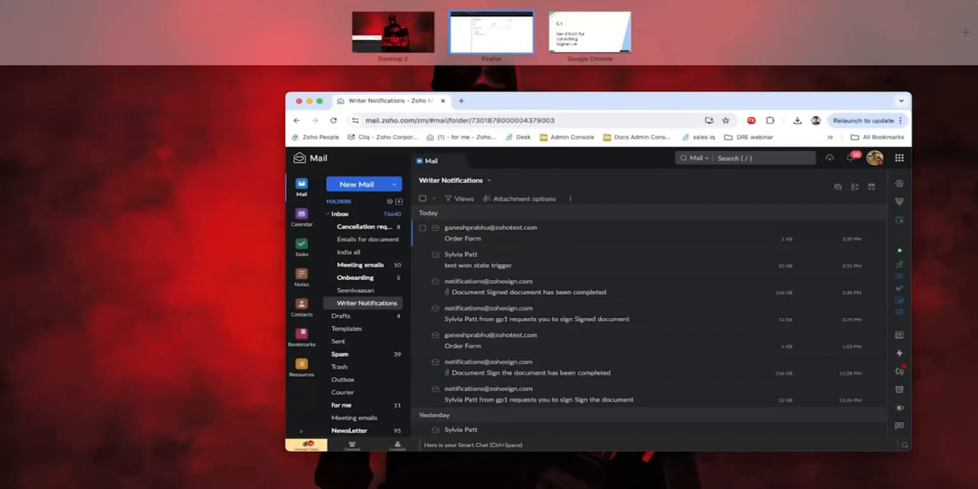
key("ctrl+Up")
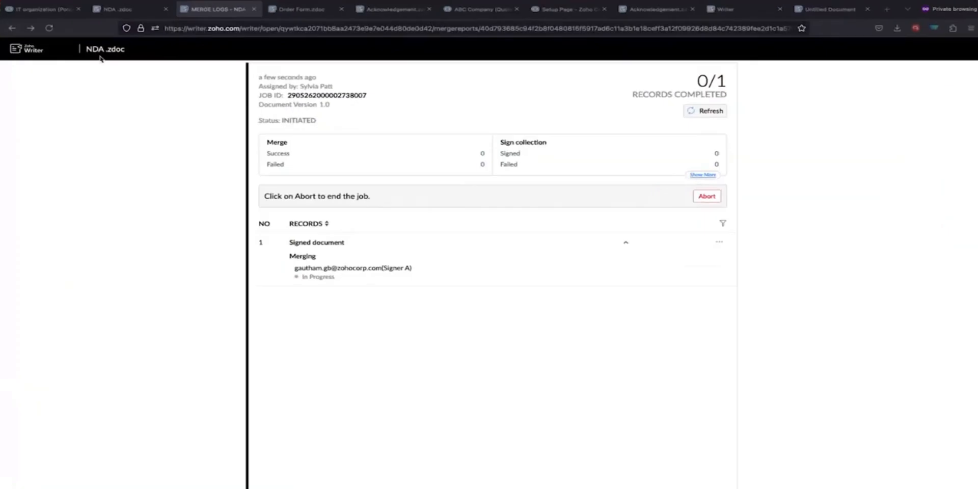
key("ctrl+Up")
left_click(542, 180)
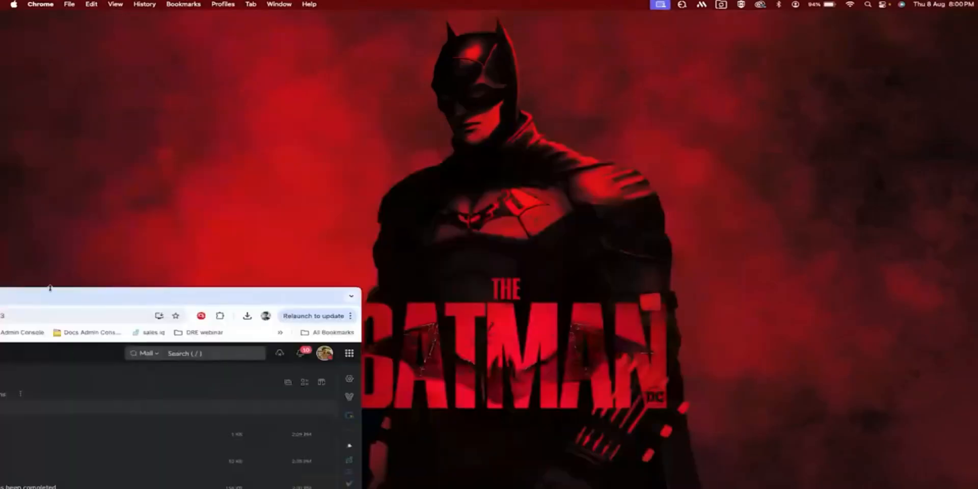
left_click_drag(66, 307, 422, 105)
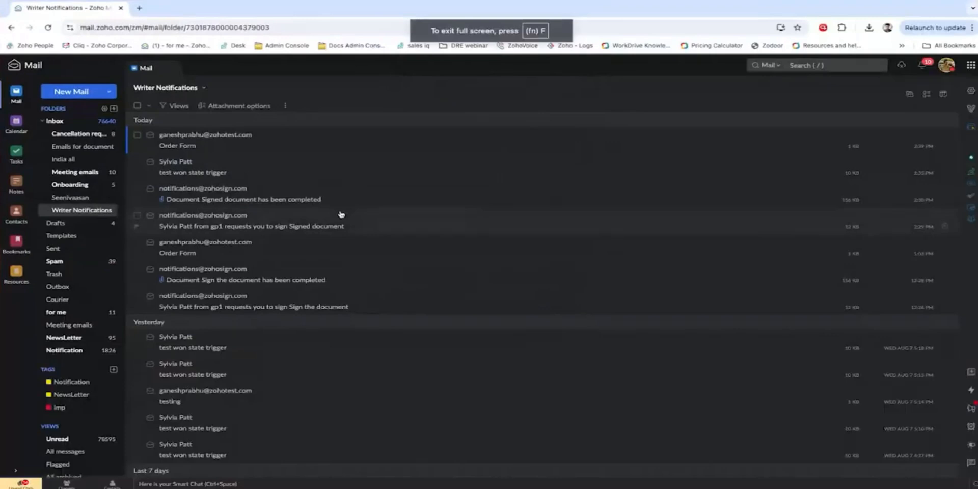
- Refresh the merge log and the Writer Notifications mail folder to check whether the signature request has been sent
key("ctrl+Right")
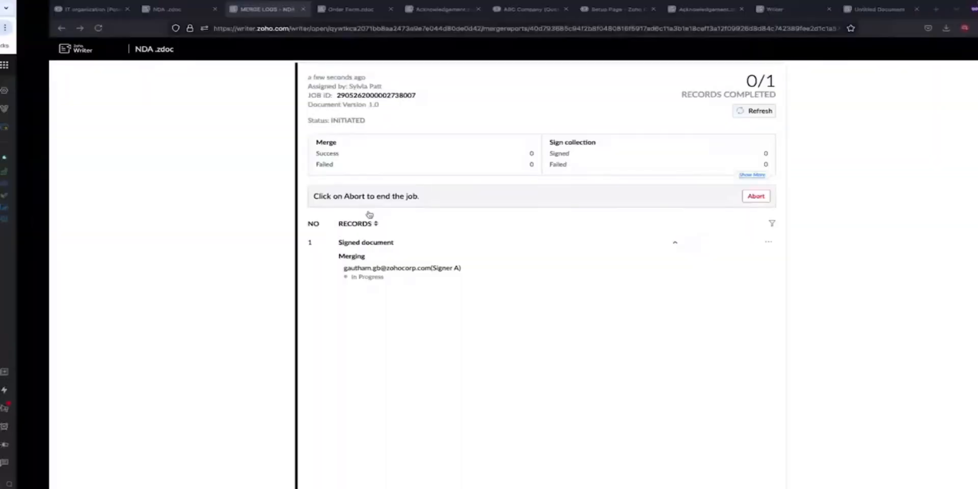
left_click(716, 112)
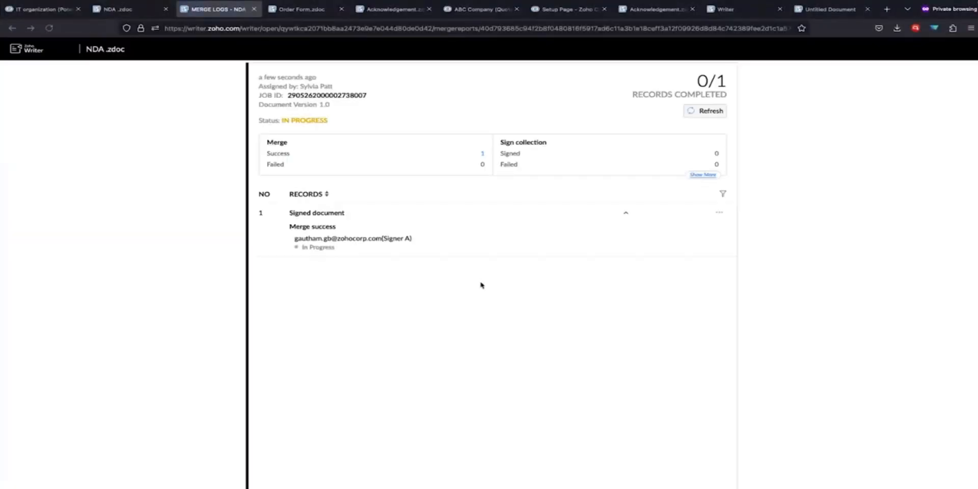
left_click(691, 111)
key("ctrl+Left")
left_click(80, 211)
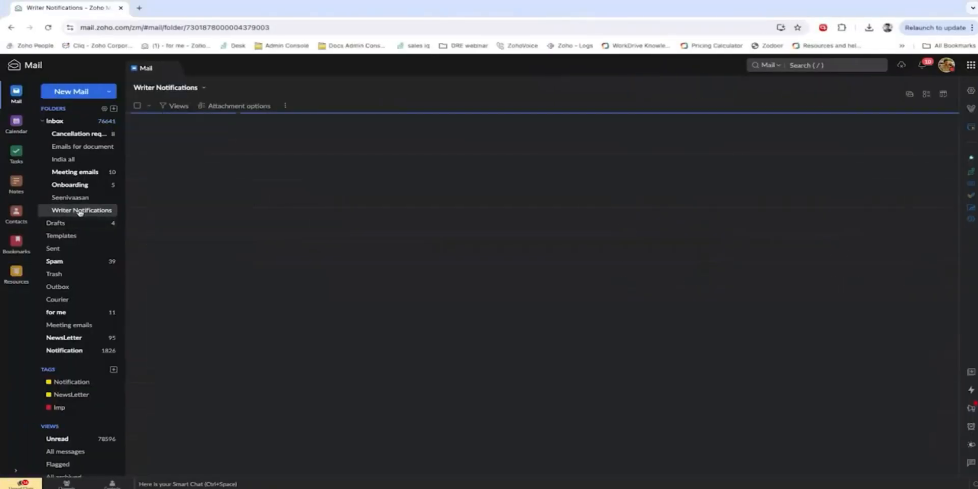
key("ctrl+Right")
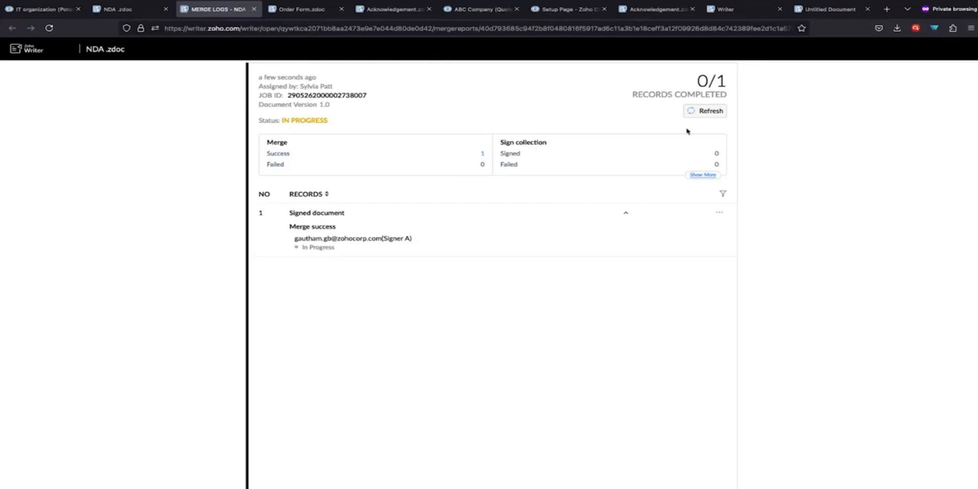
left_click(709, 117)
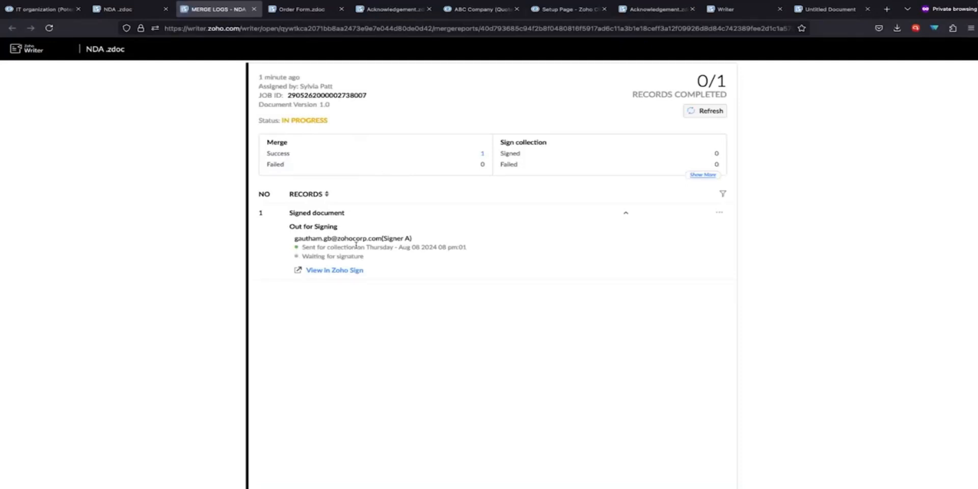
- In Zoho Mail, open the newest Zoho Sign request for Signed document and start signing
key("ctrl+Left")
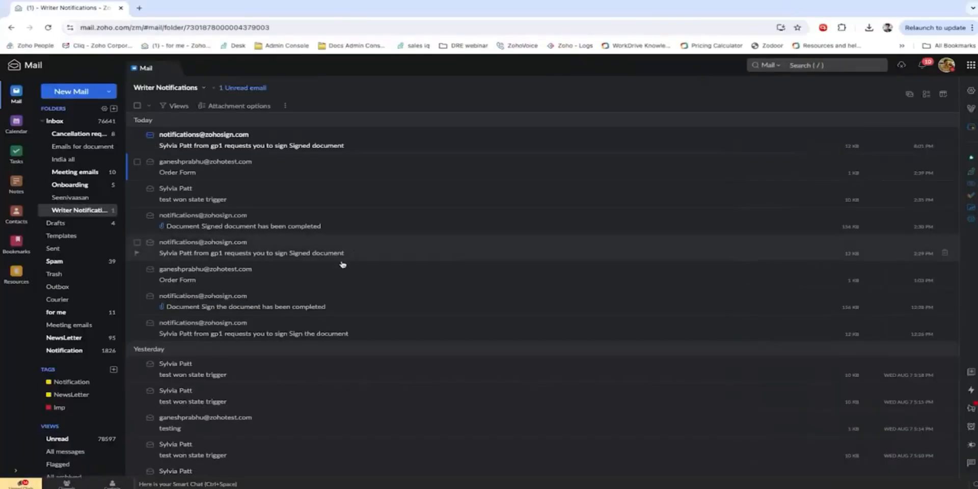
left_click(241, 137)
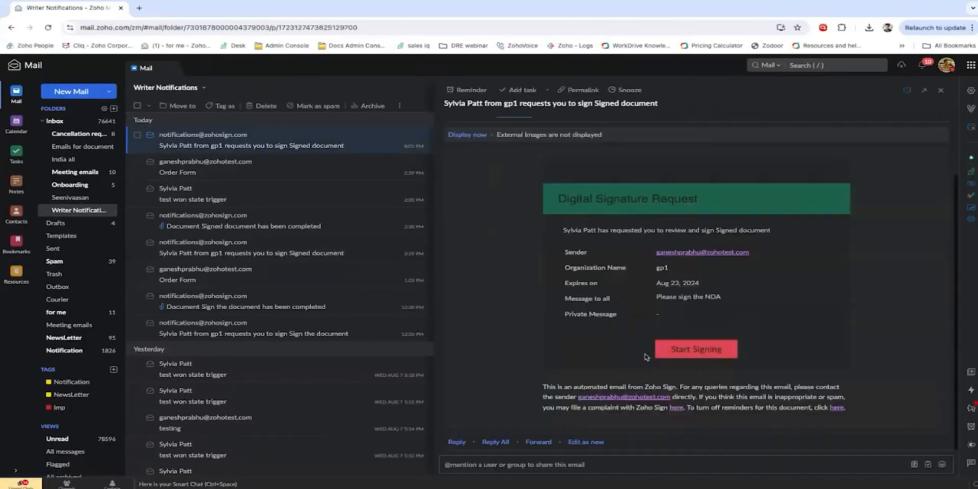
left_click(699, 350)
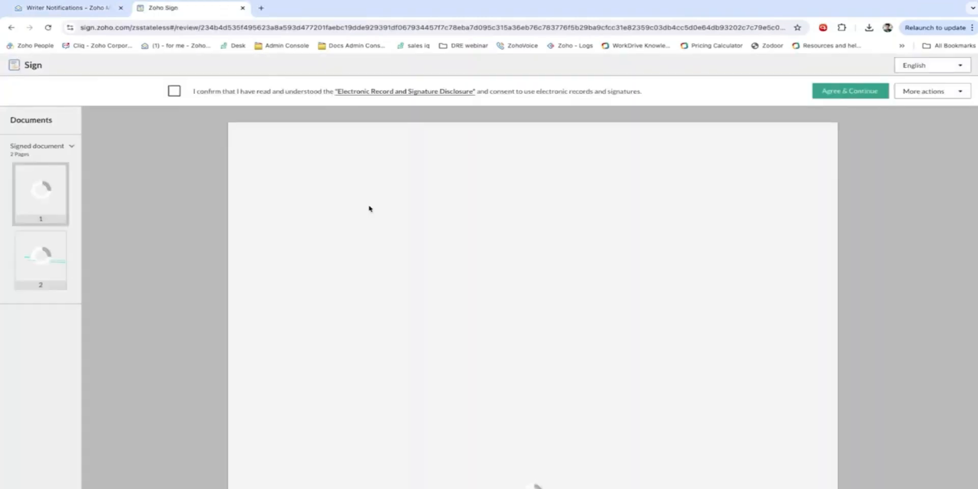
- Consent to the Electronic Record and Signature Disclosure, continue to the document, and fill in the receiving party's Signature field
left_click(174, 91)
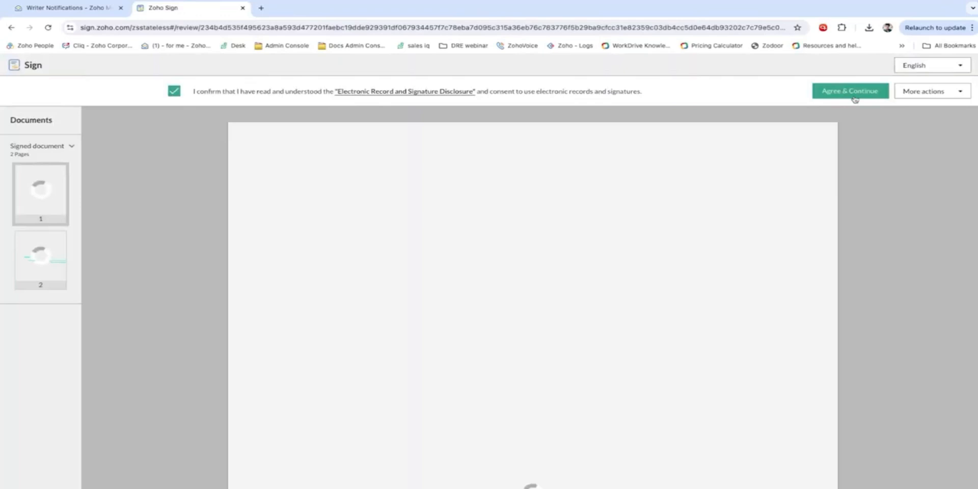
left_click(854, 97)
left_click(378, 219)
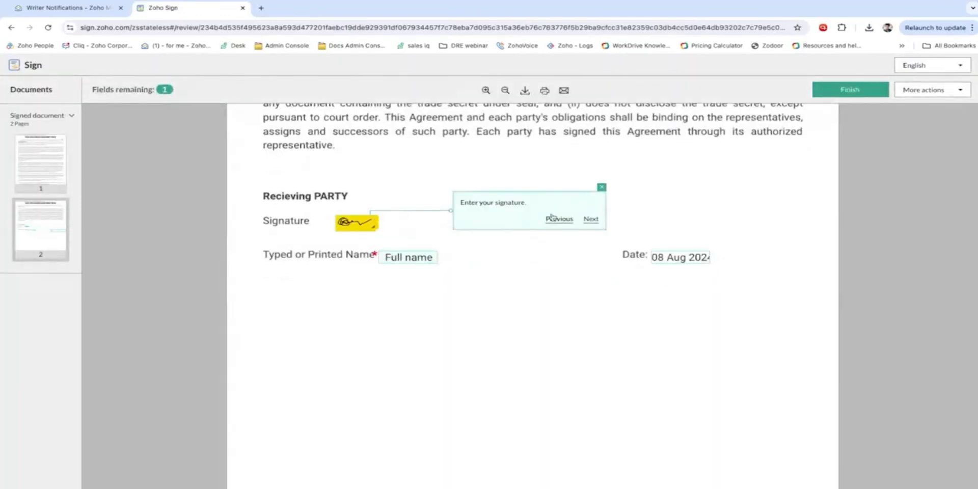
- Complete the receiving party's full name and date fields, finish signing the document, and close the signing page
left_click(591, 219)
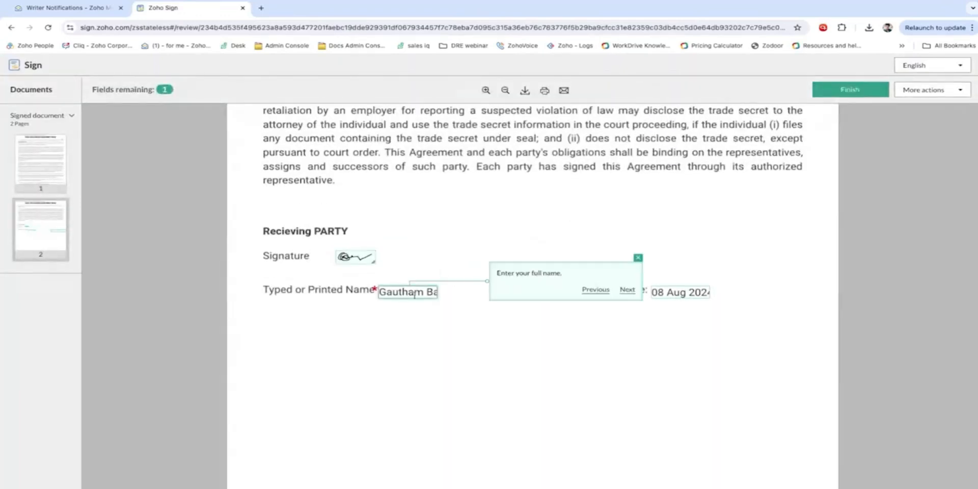
left_click(626, 290)
left_click(840, 91)
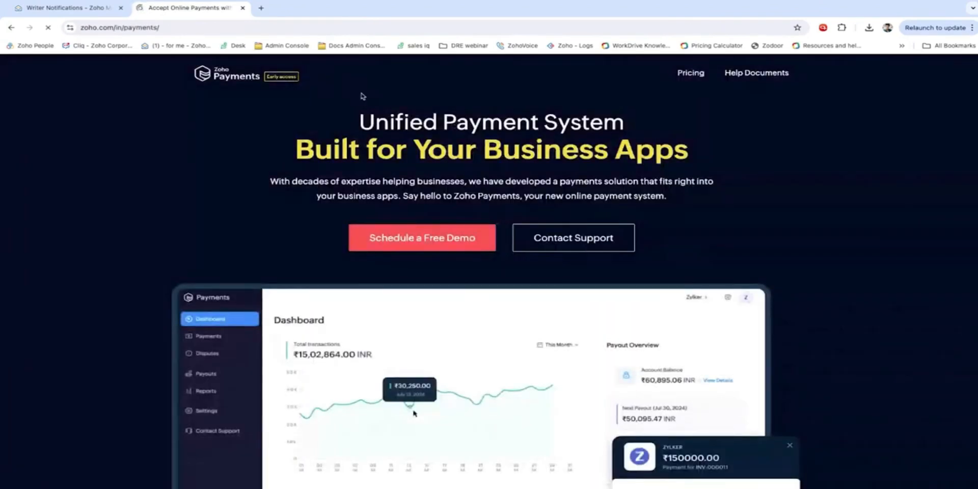
left_click(242, 8)
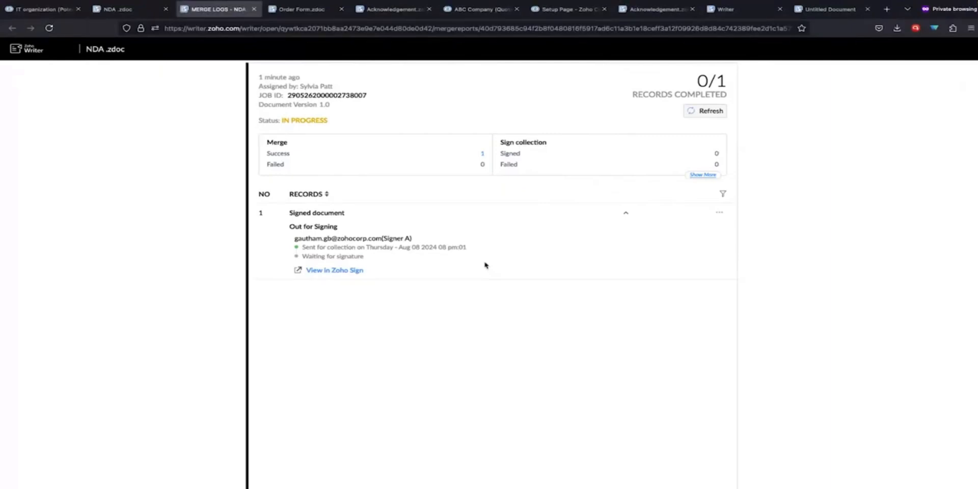
- In the NDA .zdoc template, open the sign collection's advanced settings and view the custom function set to execute after signing
left_click(130, 9)
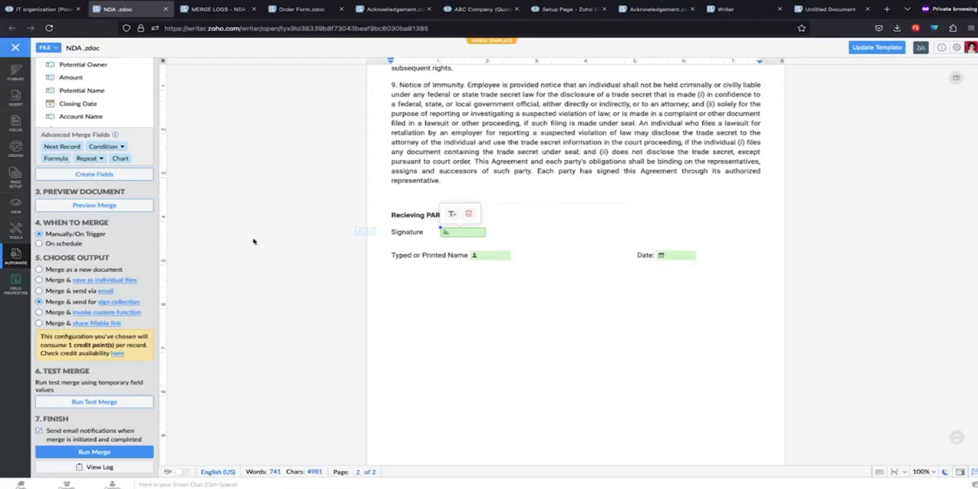
left_click(110, 304)
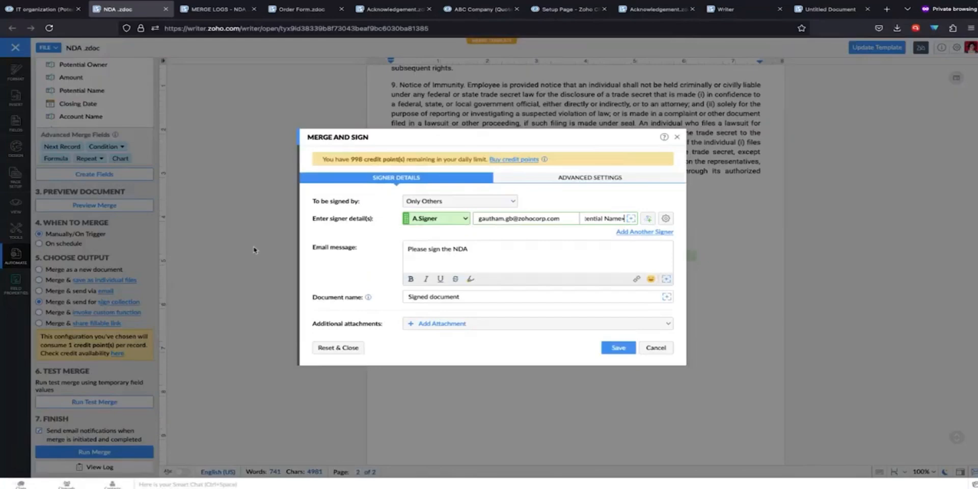
left_click(572, 179)
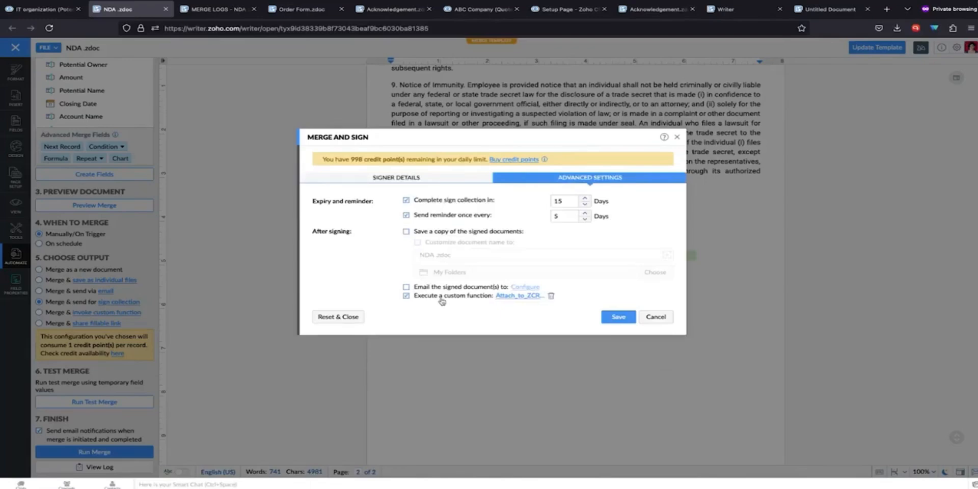
left_click(518, 298)
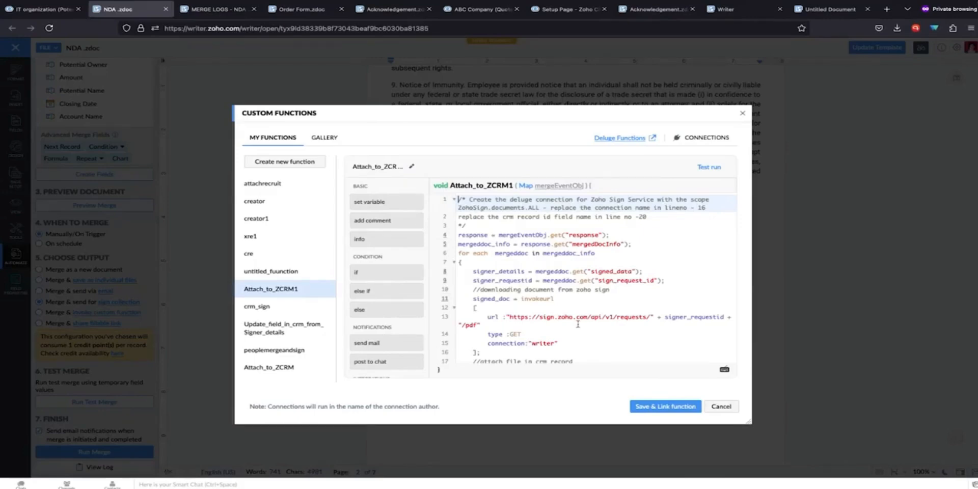
- View the Attach to ZCRM function from the custom function gallery and close the function and sign settings without saving
left_click(335, 139)
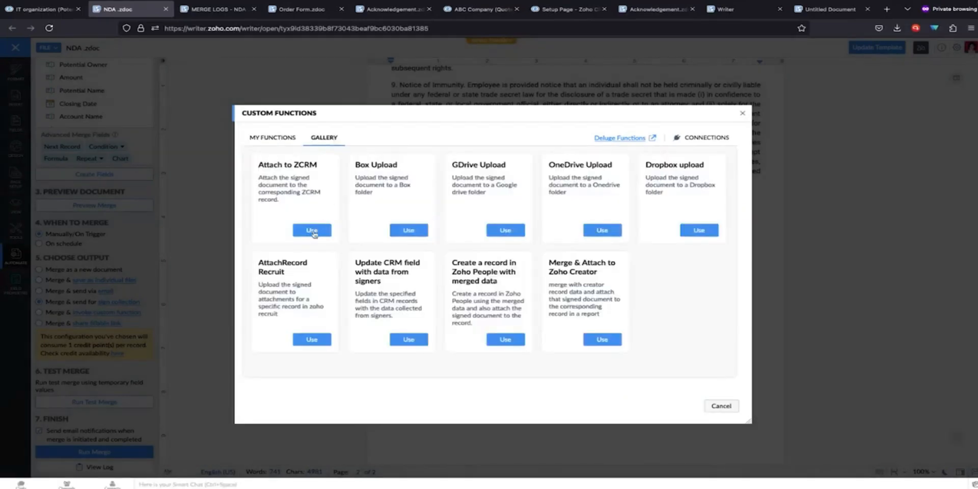
left_click(311, 230)
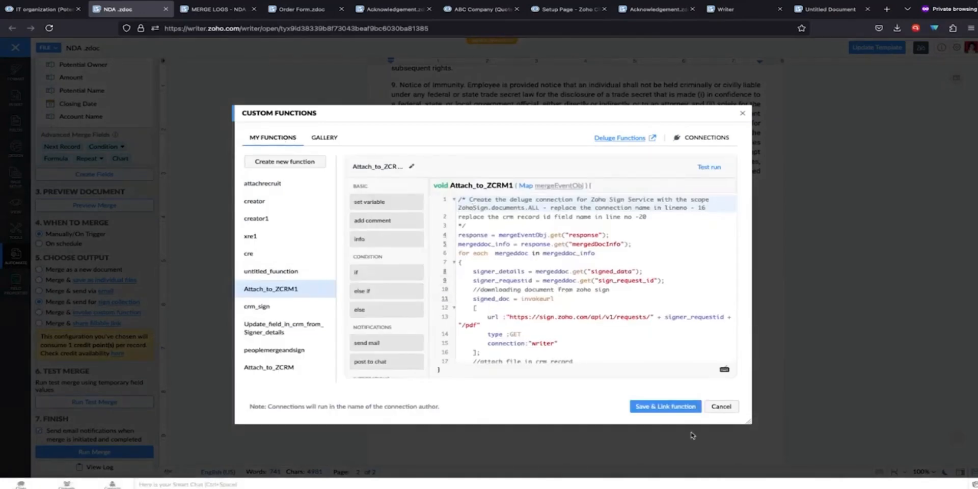
left_click(720, 406)
left_click(655, 317)
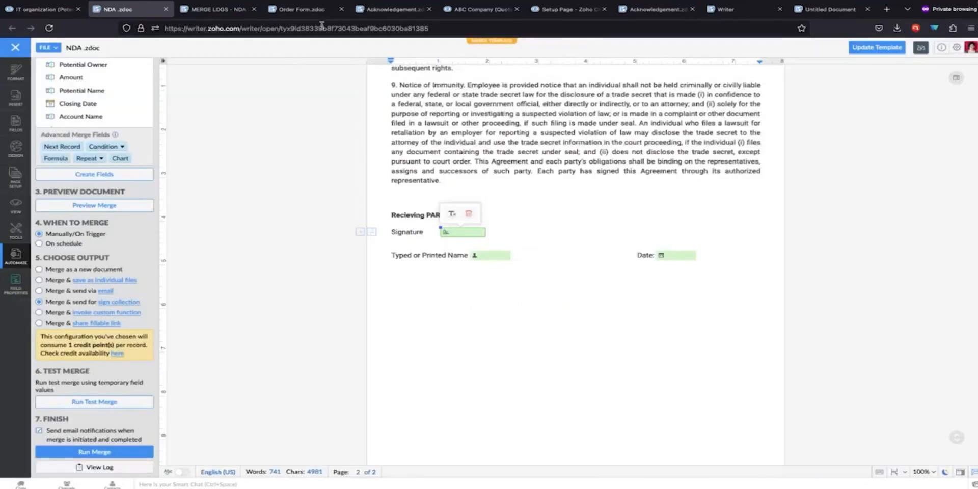
- Check the signature collection status in the merge log and reload the IT organization potential in Zoho CRM
left_click(221, 6)
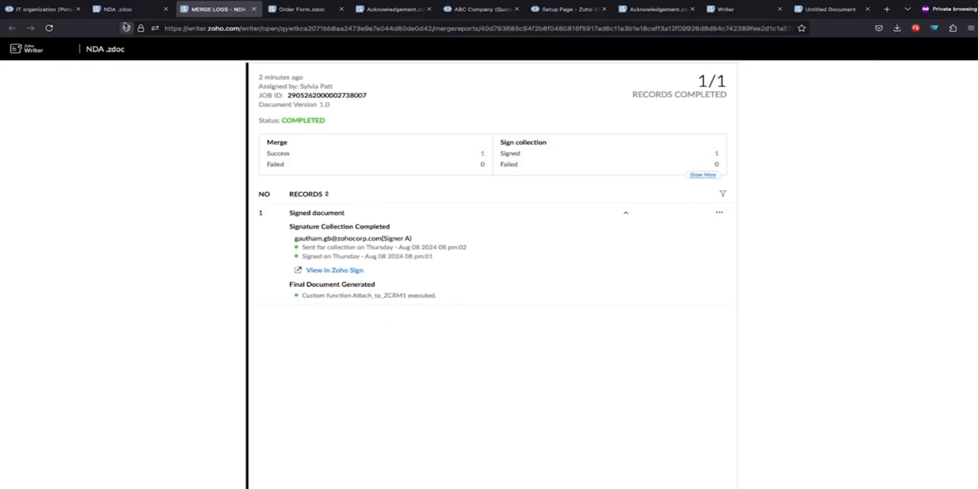
left_click(42, 10)
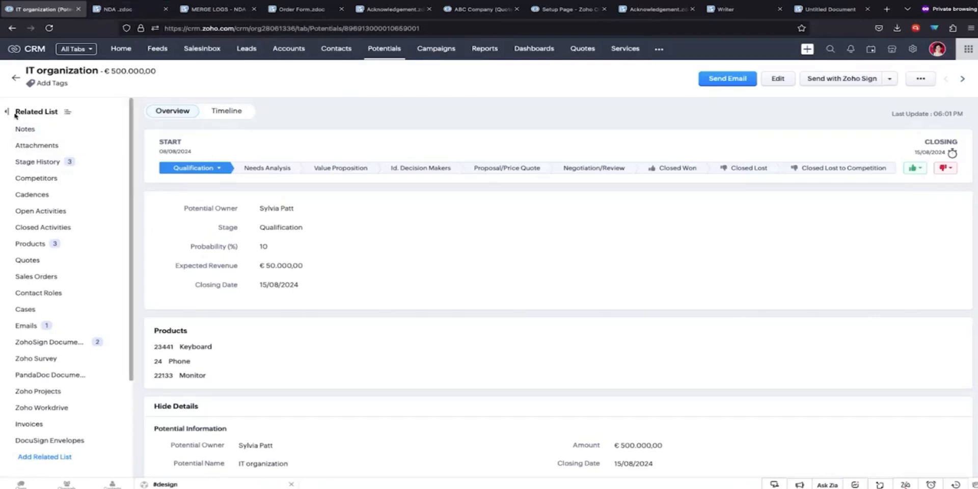
left_click(49, 28)
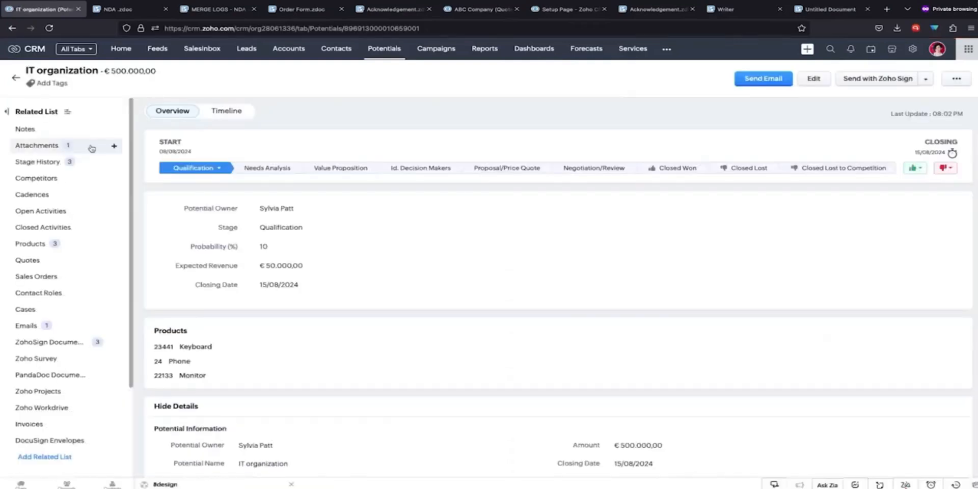
- Open Signed document.pdf from the potential's attachments, review the NDA through to its signature section, and close it
left_click(84, 147)
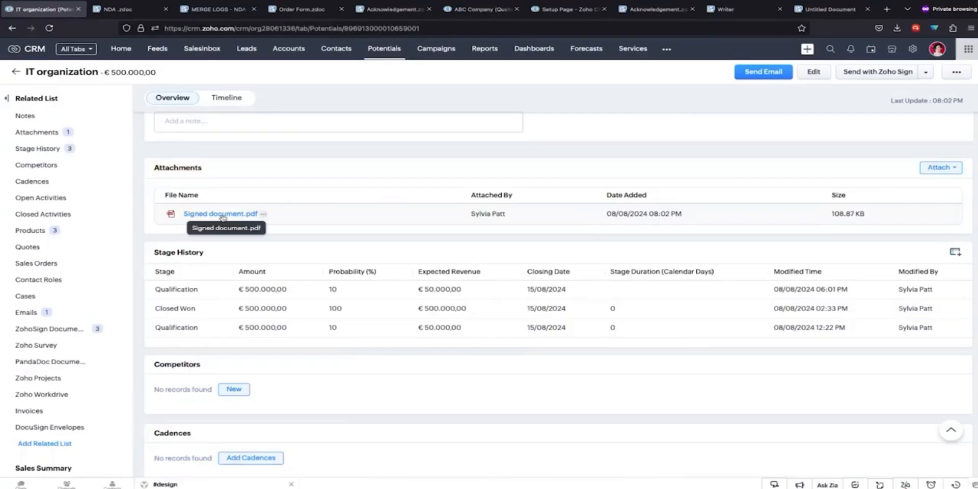
left_click(222, 214)
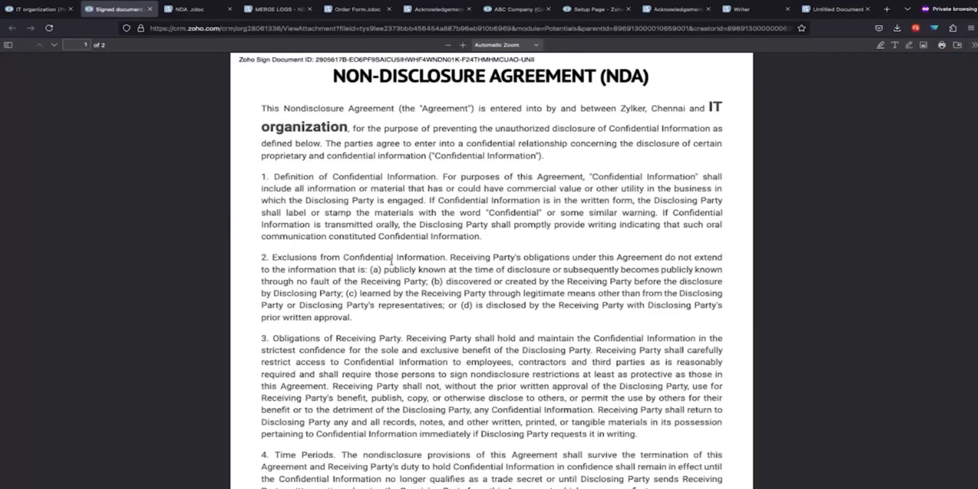
scroll(392, 264, "down", 10)
scroll(392, 264, "down", 4)
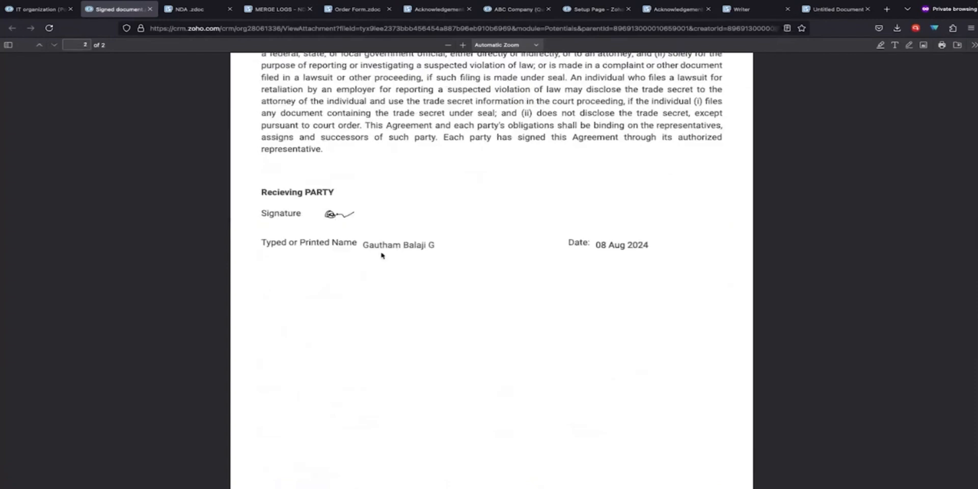
scroll(382, 256, "up", 15)
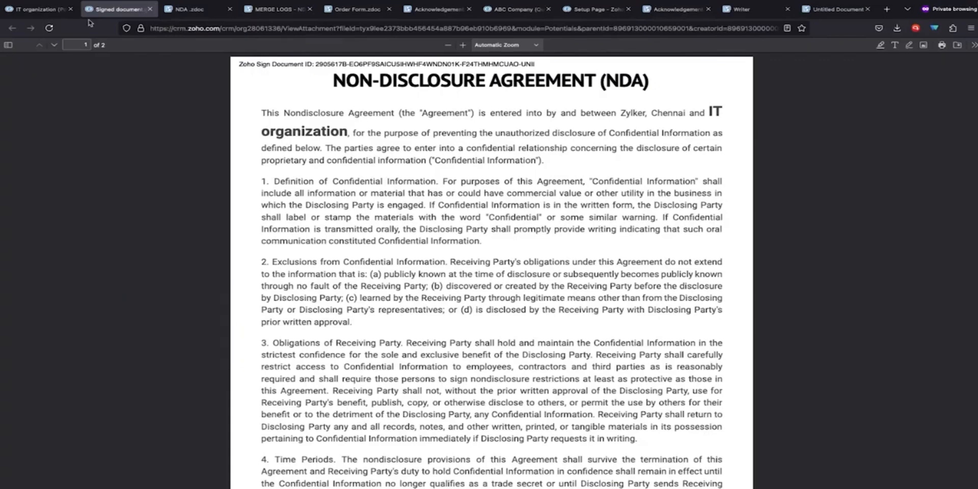
left_click(149, 9)
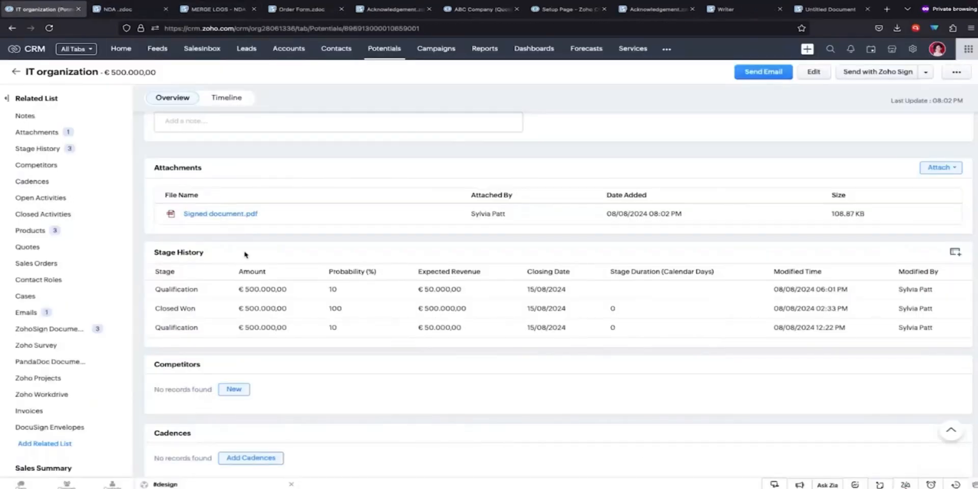